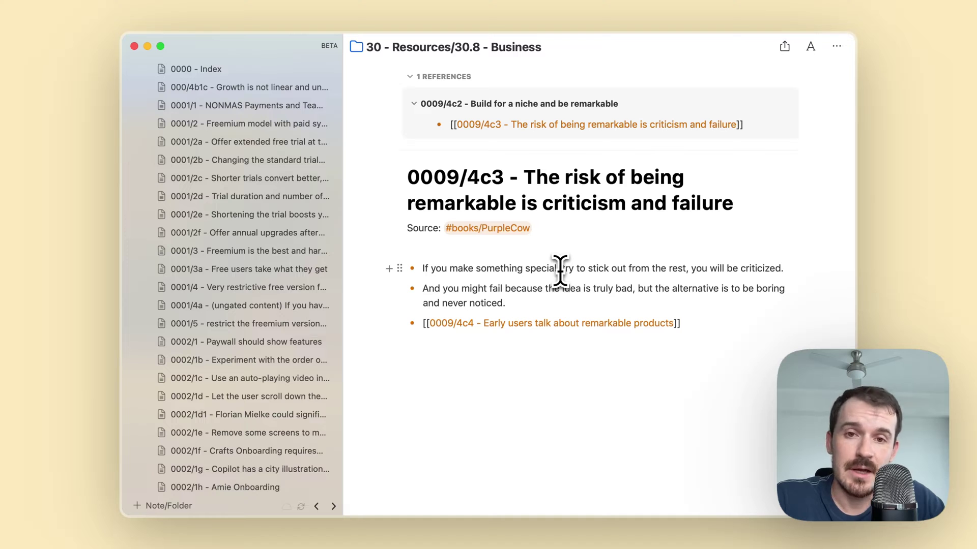
Step: Select part of note 0009/4c3's title, then bring up the note search listing two 'criticism' matches
click(540, 178)
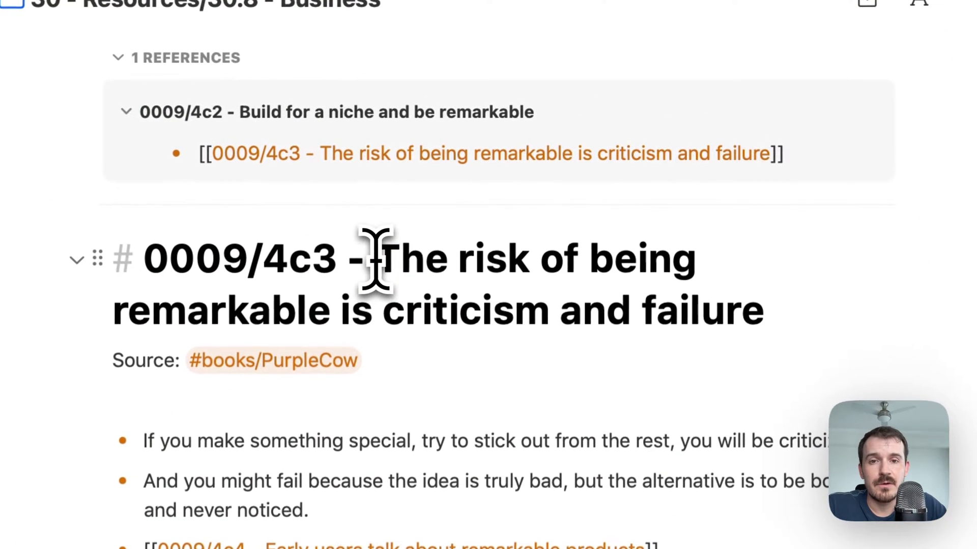
drag(404, 248, 759, 307)
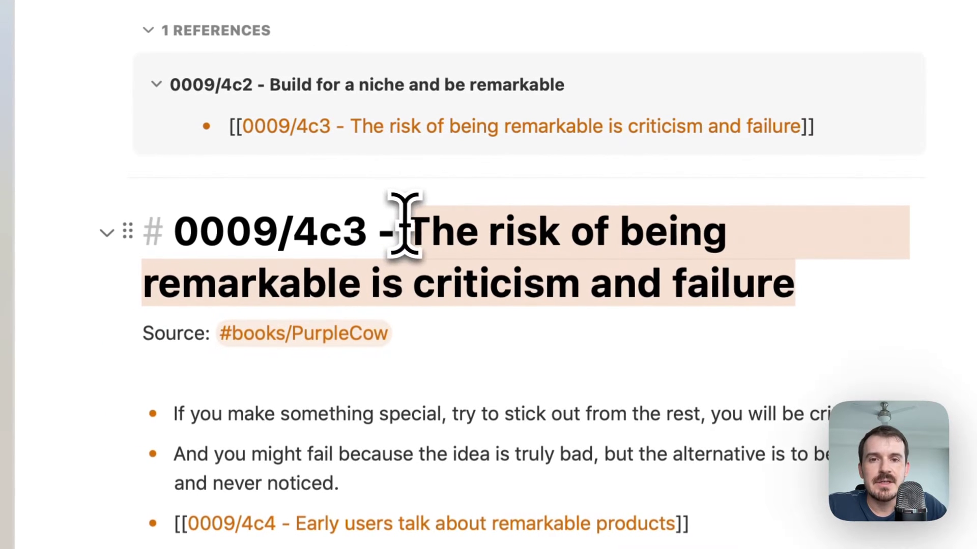
click(704, 404)
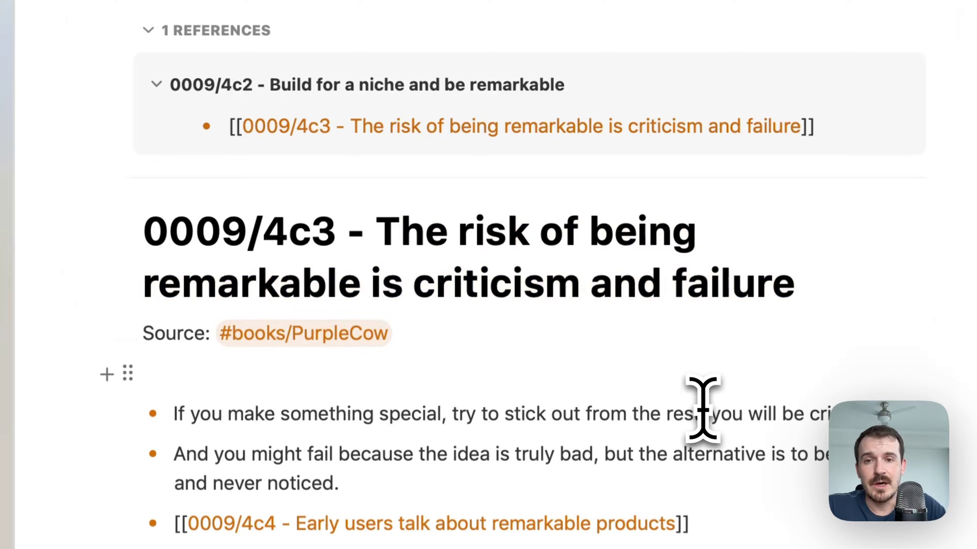
key(super+j)
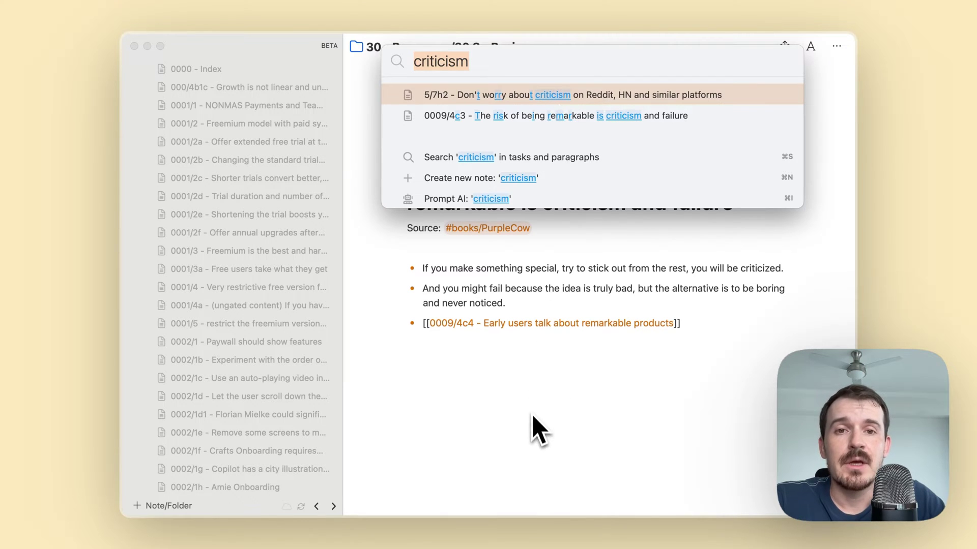
Step: Dismiss the note search to return to note 0009/4c3
click(546, 424)
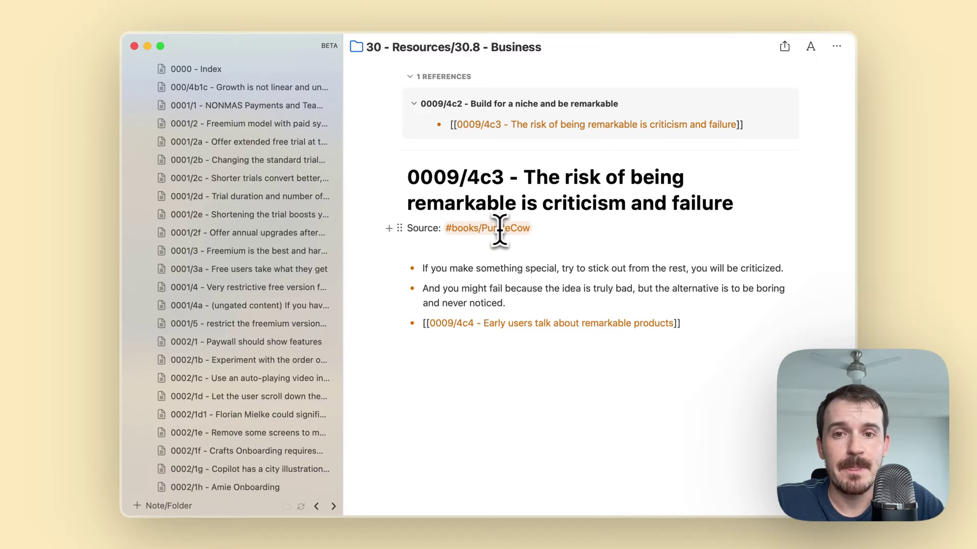
Step: Scroll the sidebar to the hashtags and re-expand #books to show the PurpleCow sub-tag
scroll(301, 285, down, 10)
scroll(300, 288, down, 20)
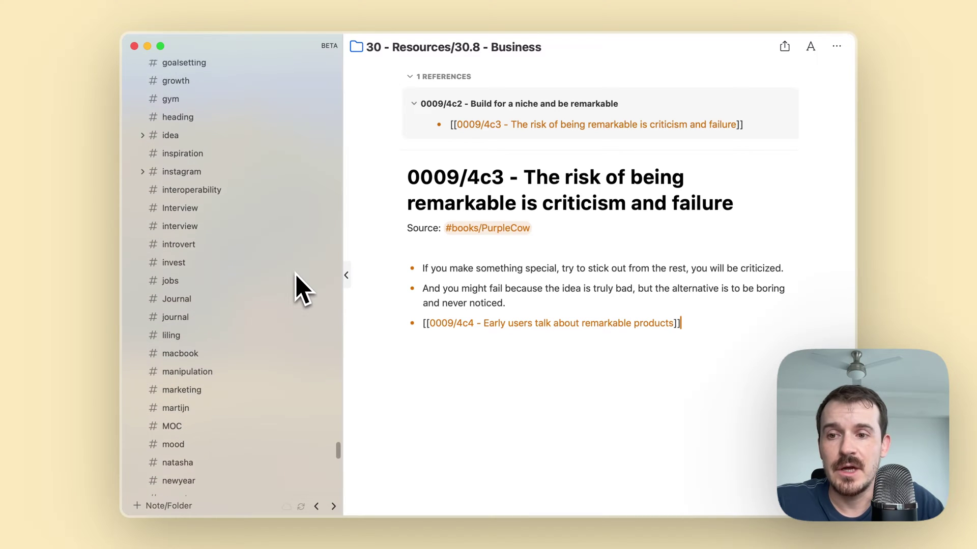
scroll(296, 275, up, 15)
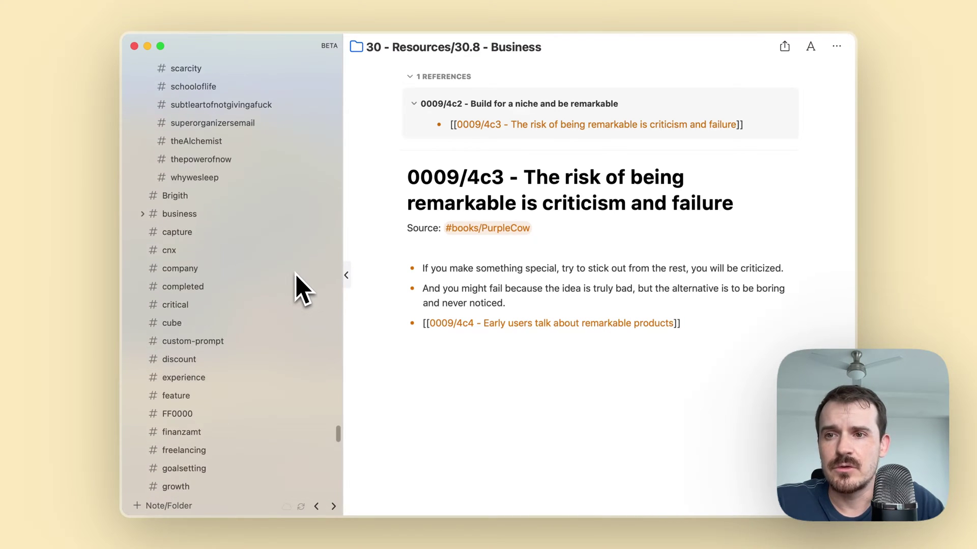
scroll(301, 289, up, 20)
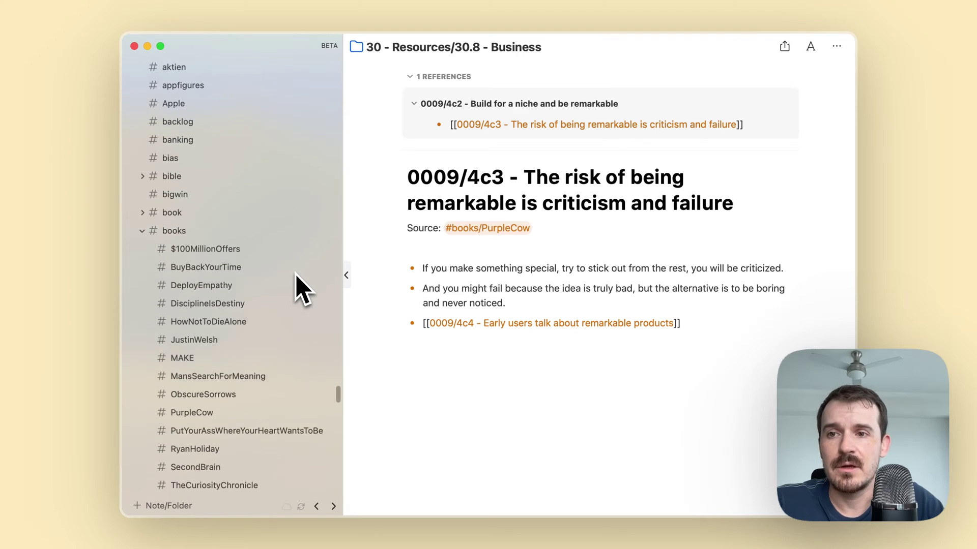
click(142, 230)
click(142, 230)
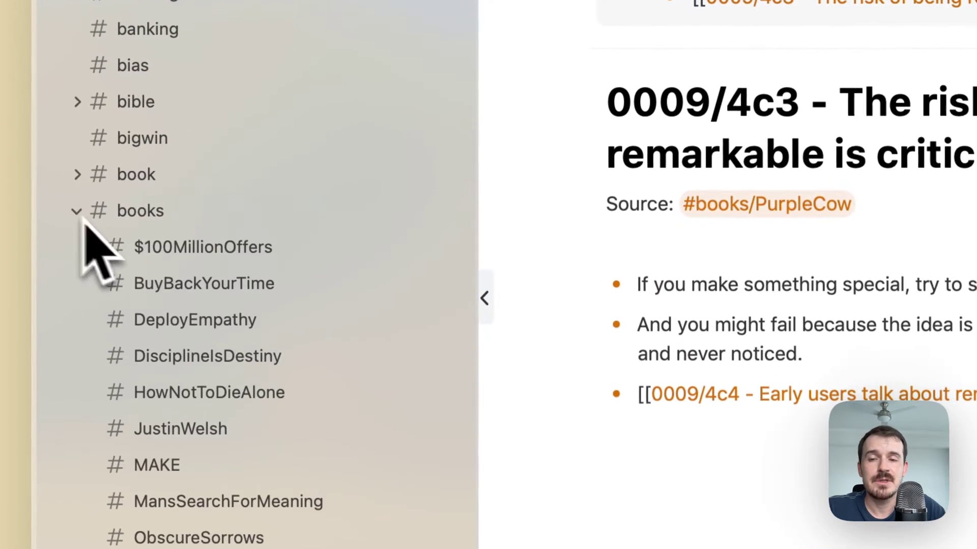
scroll(236, 346, down, 10)
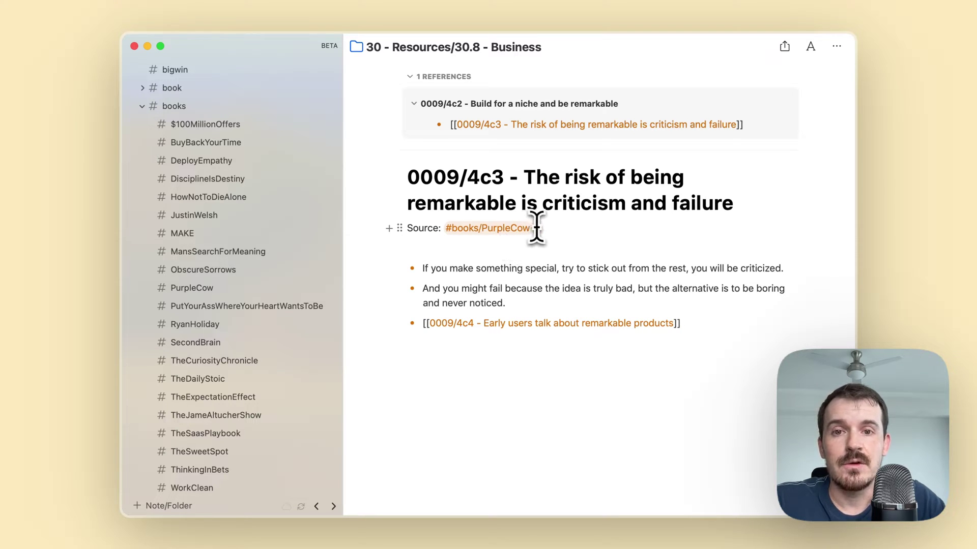
click(580, 224)
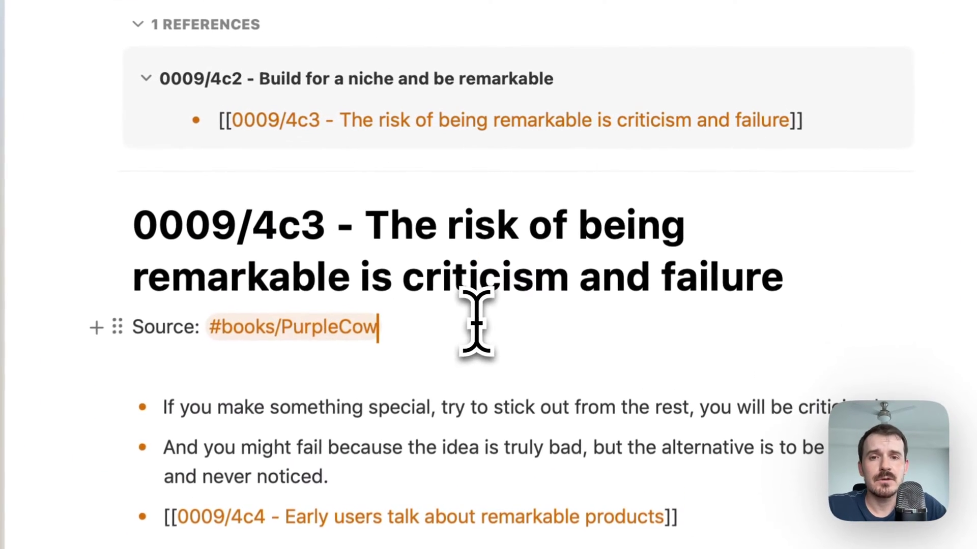
drag(366, 225, 776, 277)
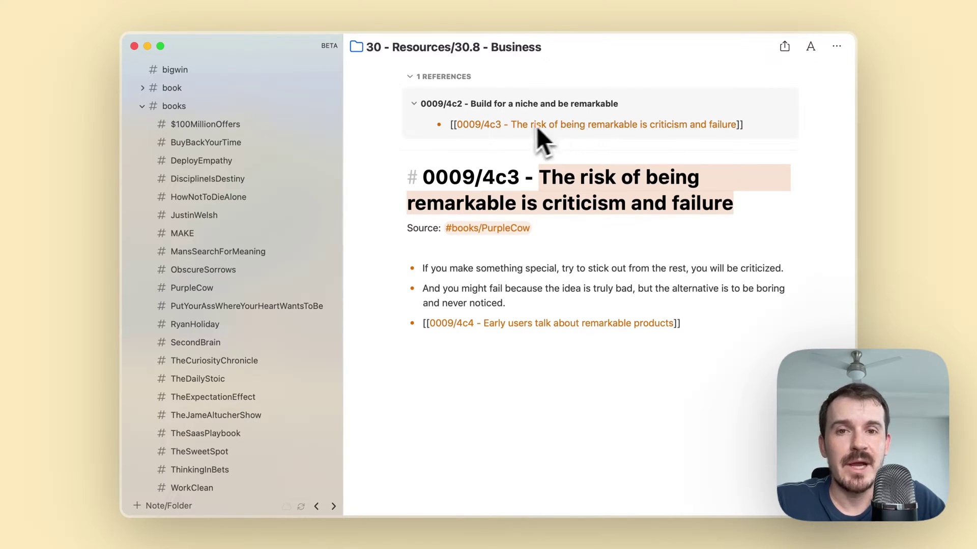
click(518, 334)
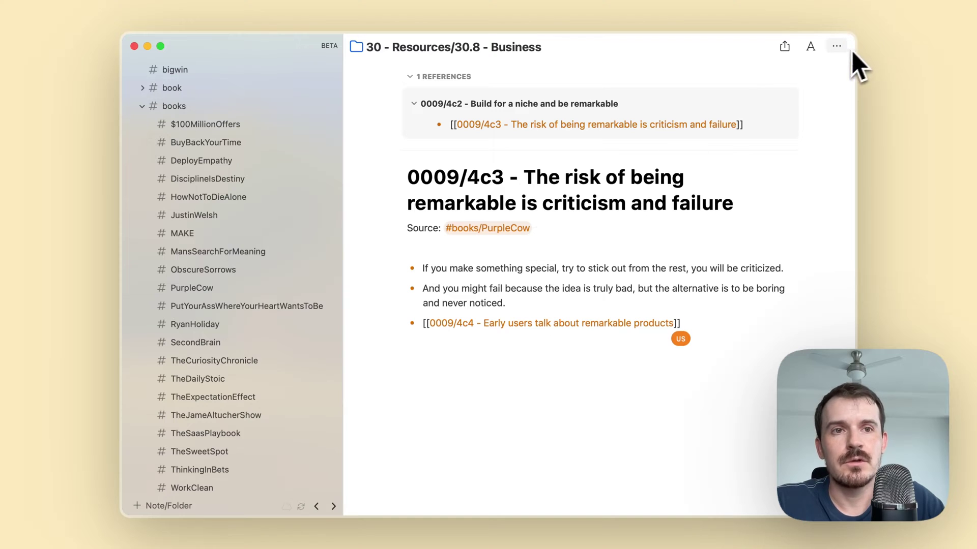
Step: Reveal note 0009/4c3 in the sidebar, listing the 30.8 - Business folder from 0000 - Index
click(837, 46)
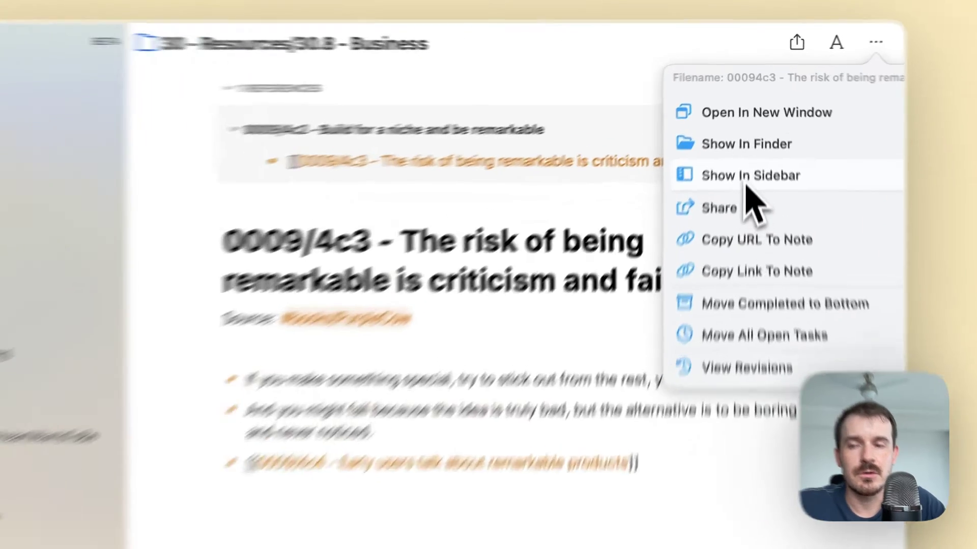
click(751, 141)
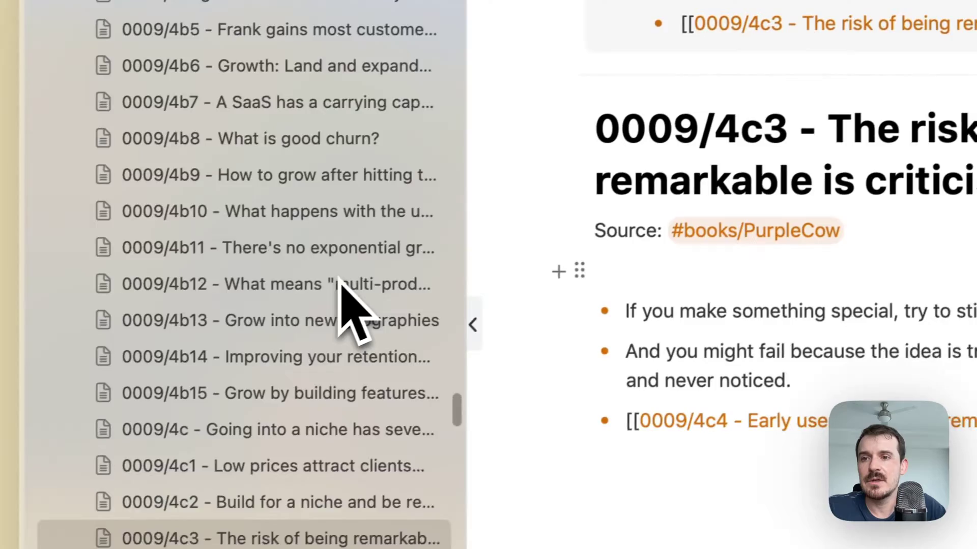
scroll(354, 310, up, 15)
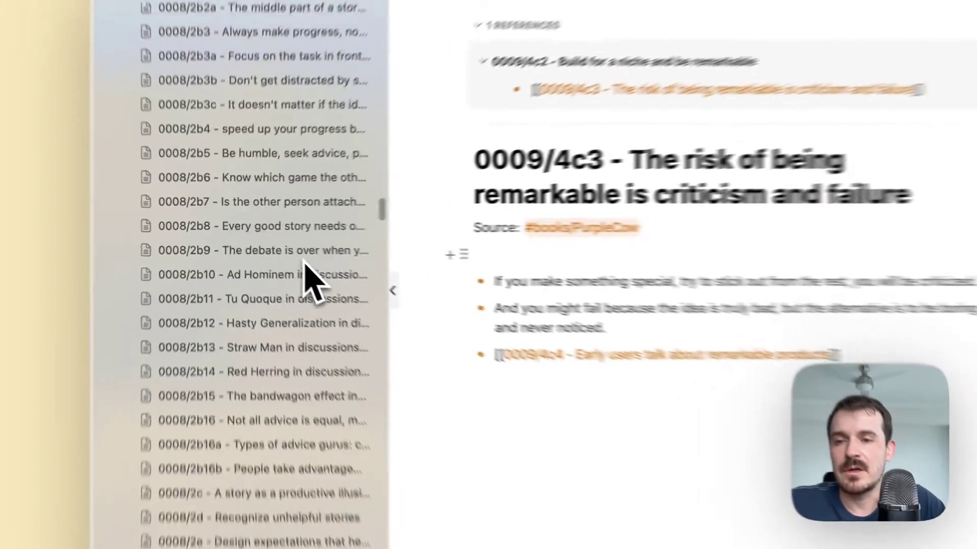
scroll(356, 306, down, 15)
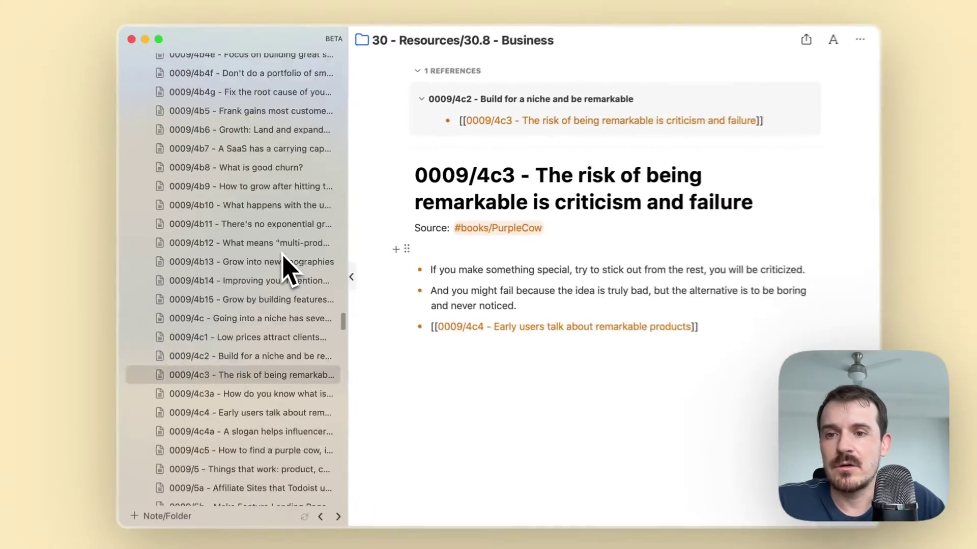
scroll(282, 266, up, 15)
scroll(282, 266, down, 12)
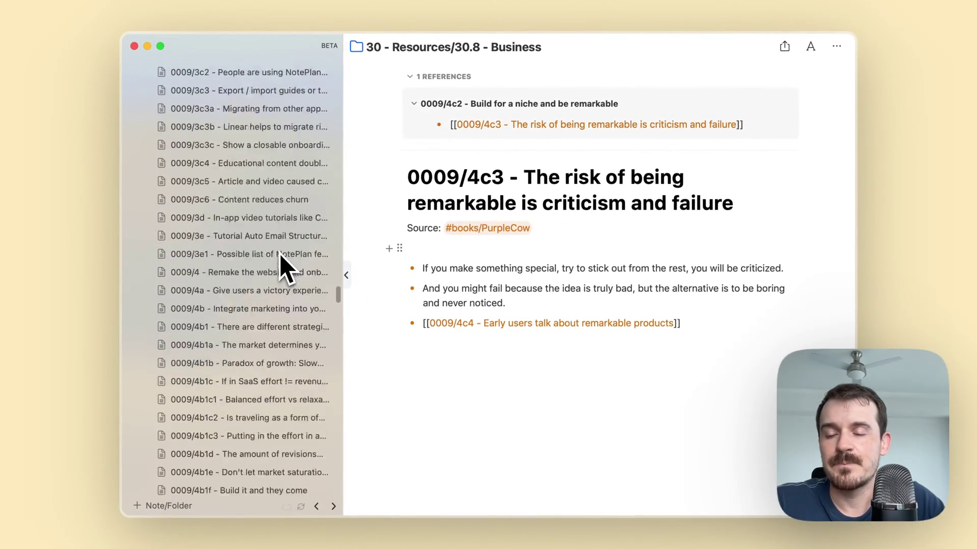
scroll(283, 268, up, 20)
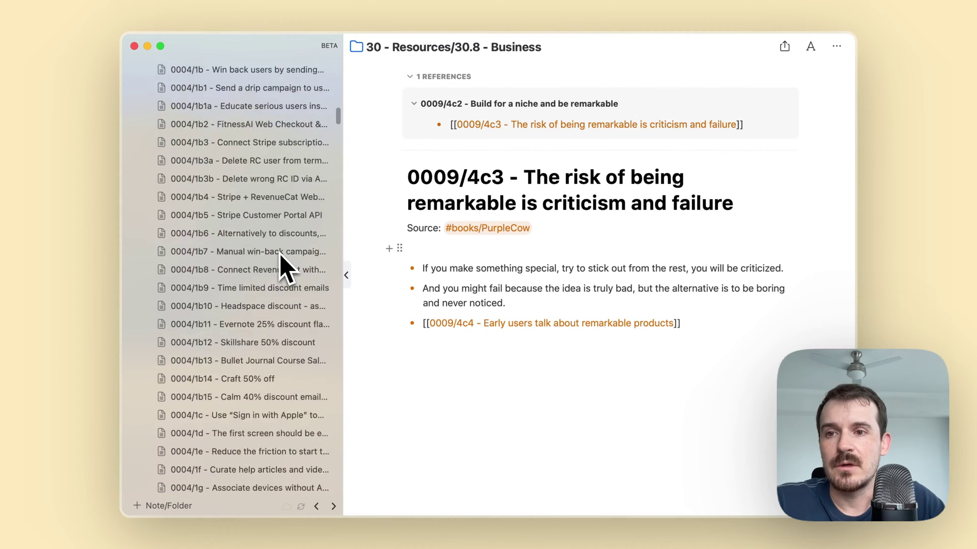
scroll(283, 267, up, 20)
scroll(283, 267, down, 10)
scroll(282, 267, up, 2)
scroll(284, 265, up, 3)
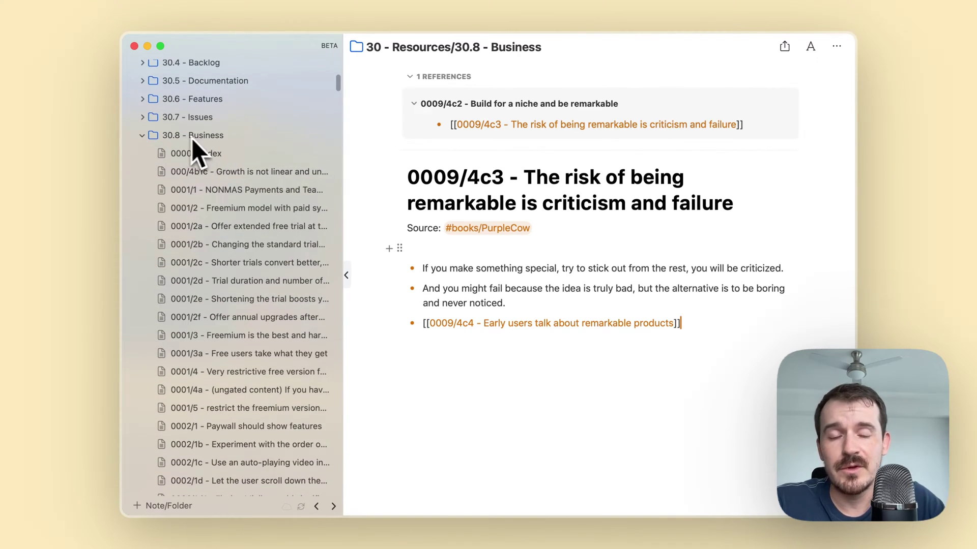
scroll(231, 209, down, 2)
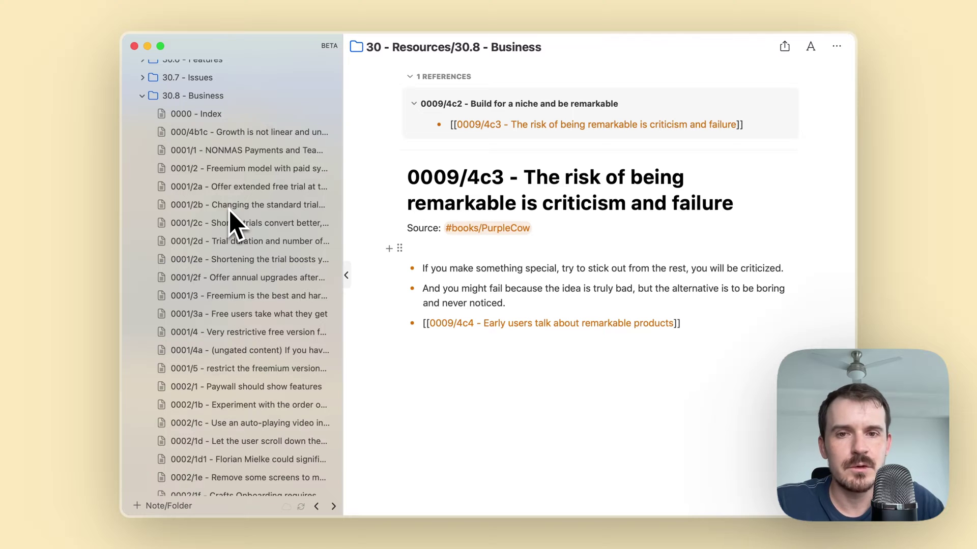
Step: Review note 0009/4c3's title, #books/PurpleCow source and bullets, ending with its ID selected
scroll(224, 237, down, 10)
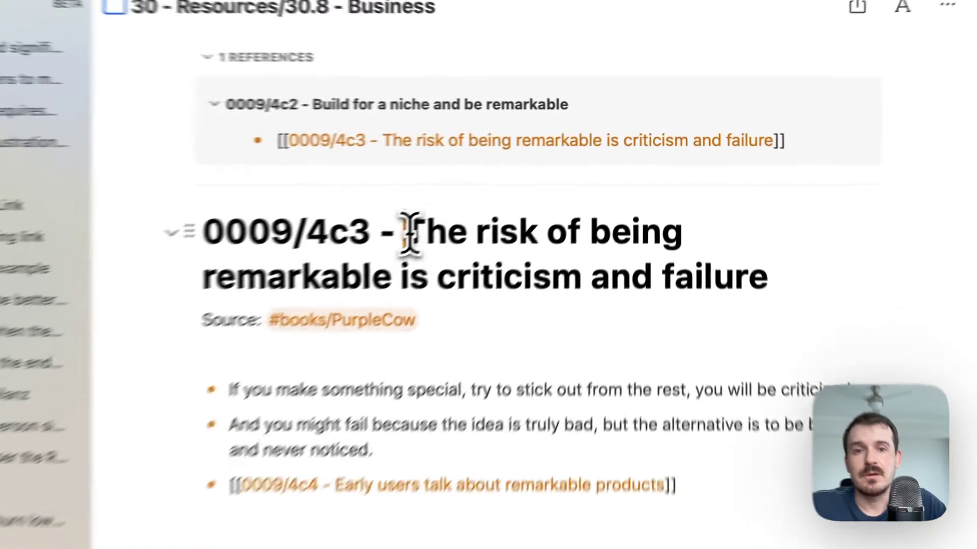
drag(524, 176, 733, 203)
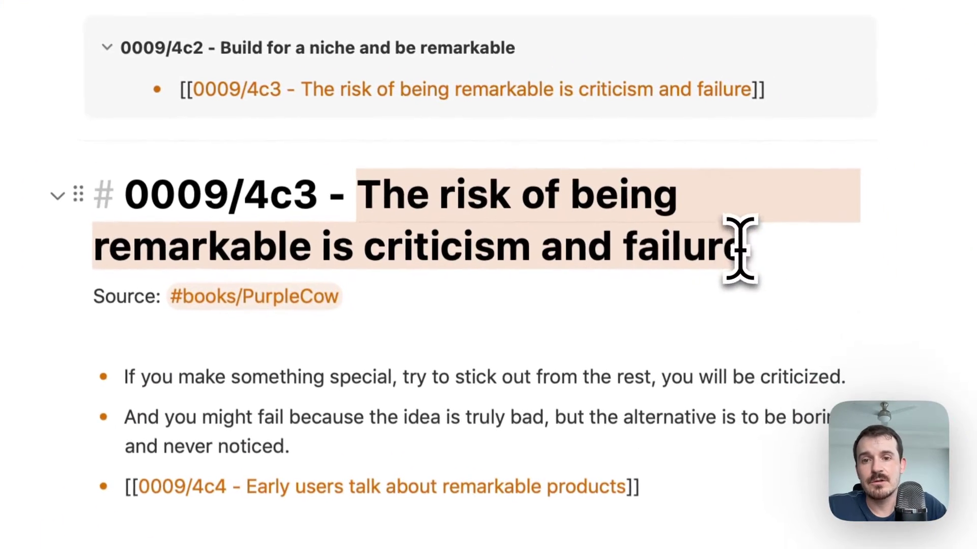
drag(476, 320, 99, 309)
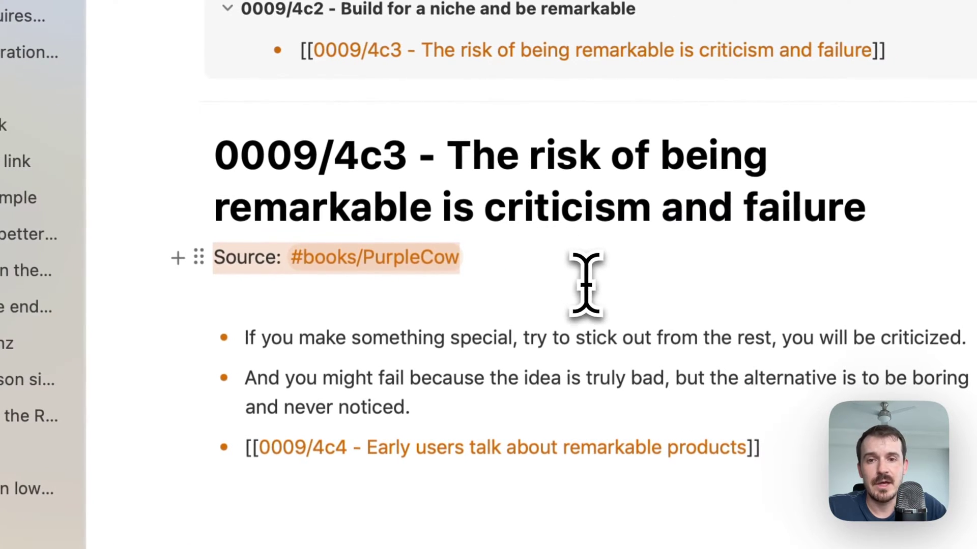
click(567, 274)
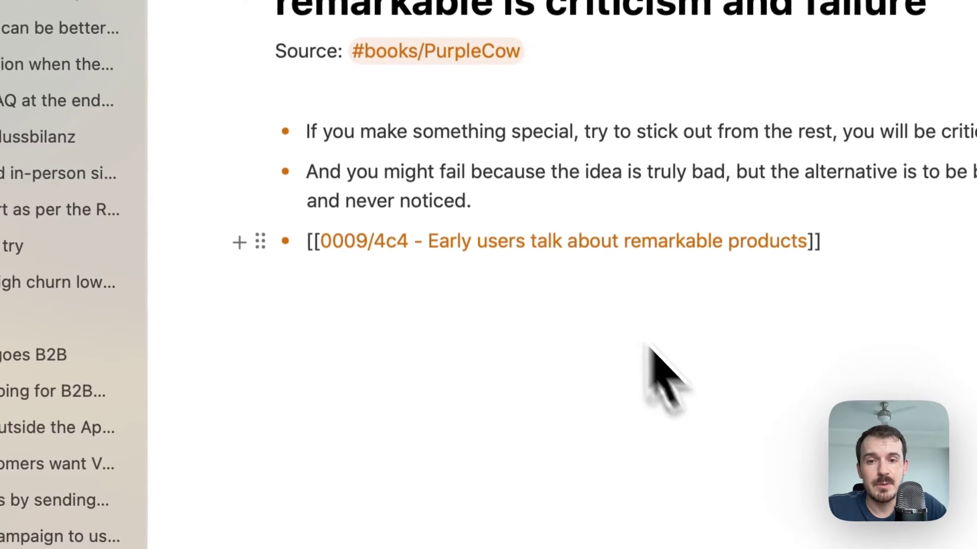
drag(496, 219, 265, 126)
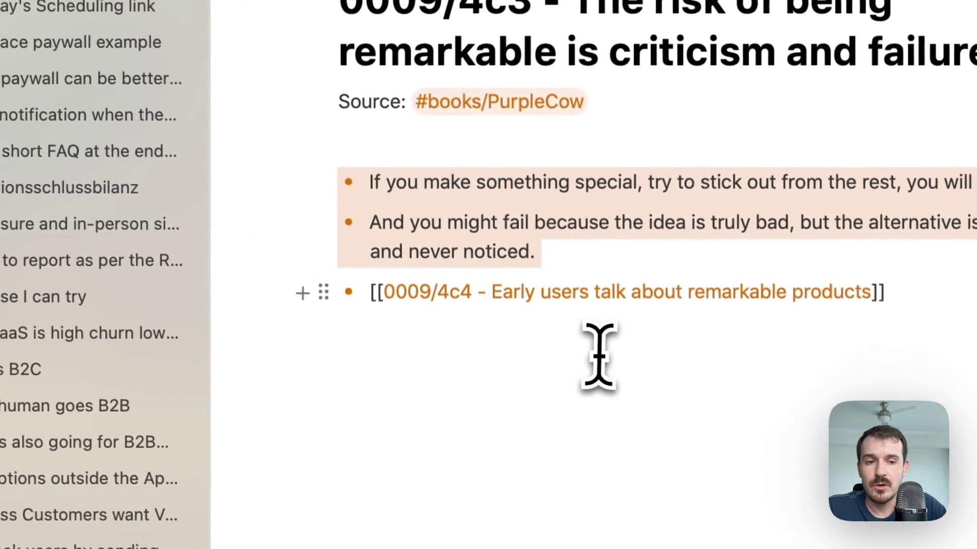
click(604, 358)
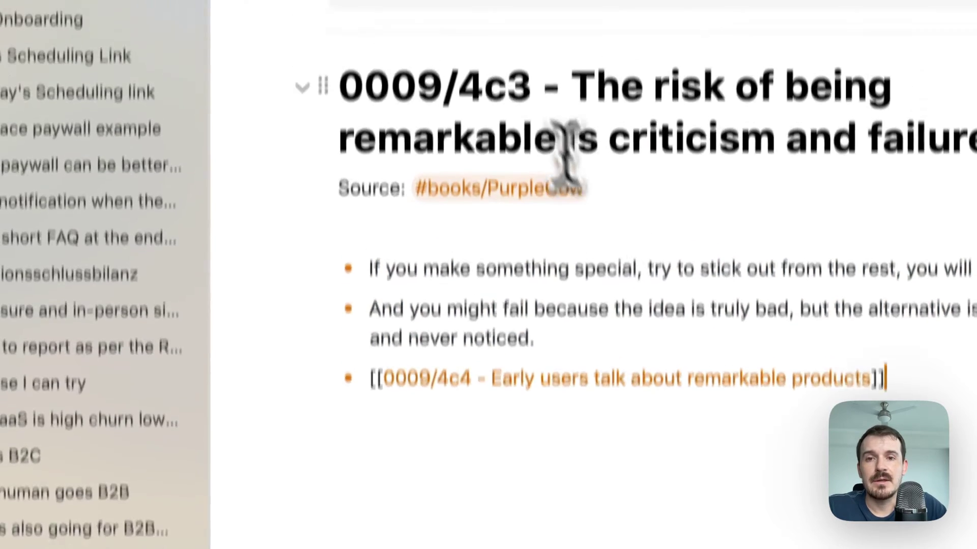
mouse_move(338, 152)
mouse_down()
mouse_move(420, 161)
mouse_move(527, 153)
mouse_up()
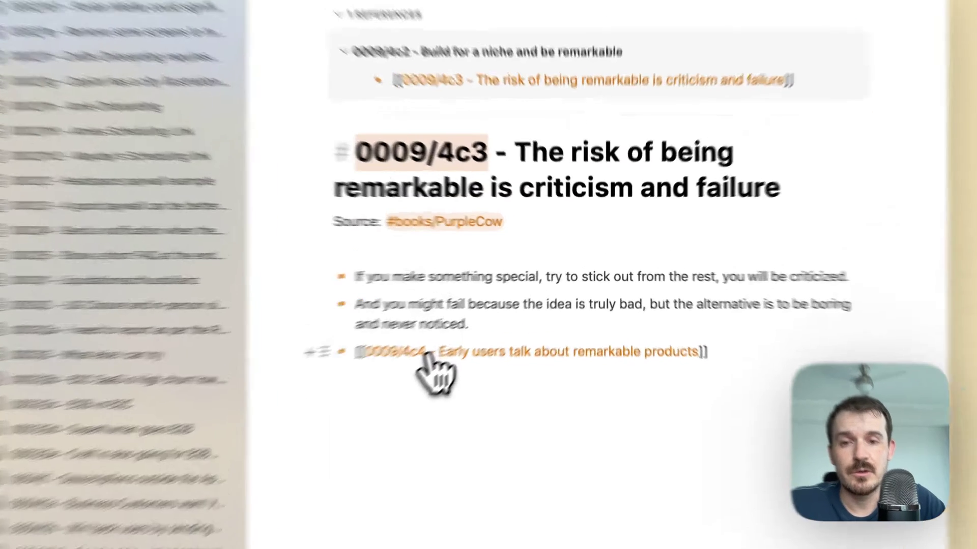
Step: Follow the link to note 0009/4c4 - Early users talk about remarkable products
click(471, 324)
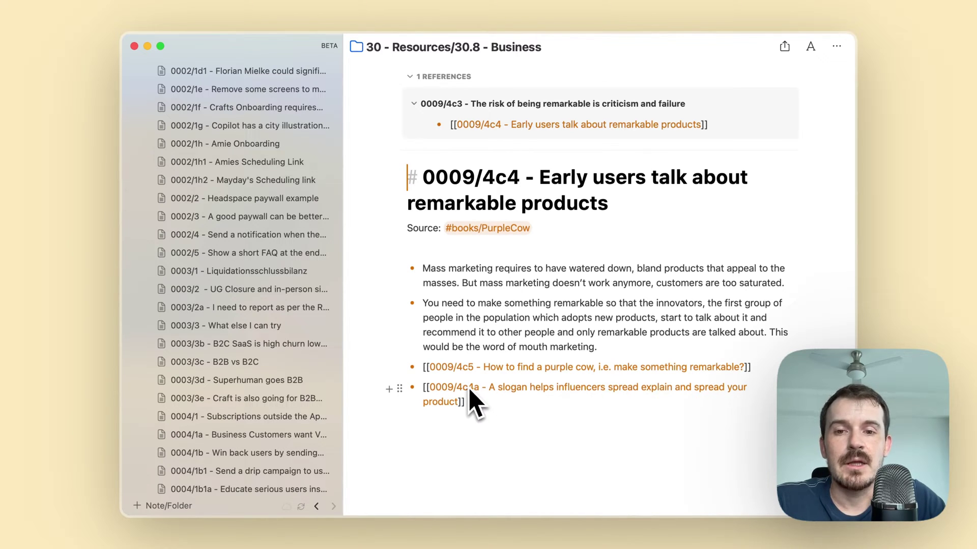
Step: Visit 0009/4c4a and back, then open 0009/4c5 - How to find a purple cow and select its ID
click(501, 388)
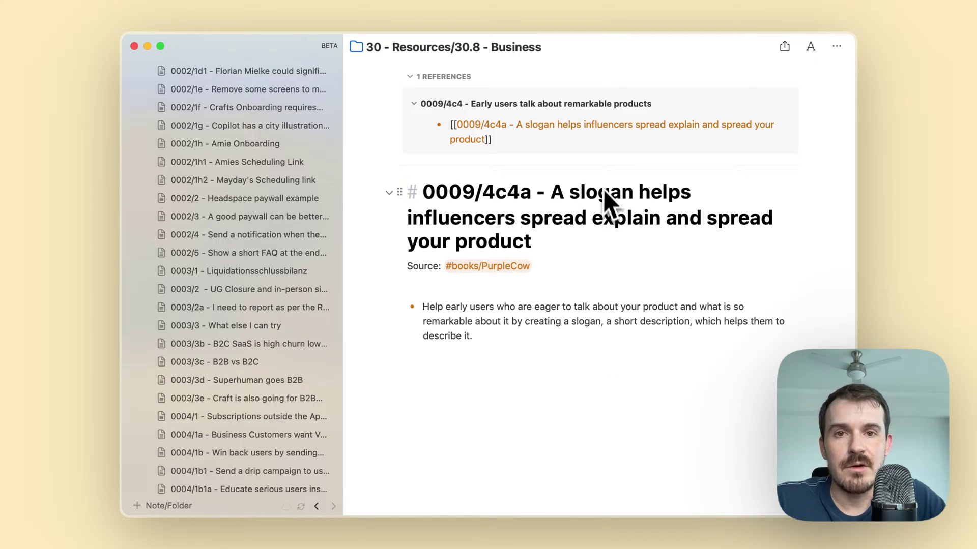
click(556, 133)
scroll(514, 305, up, 3)
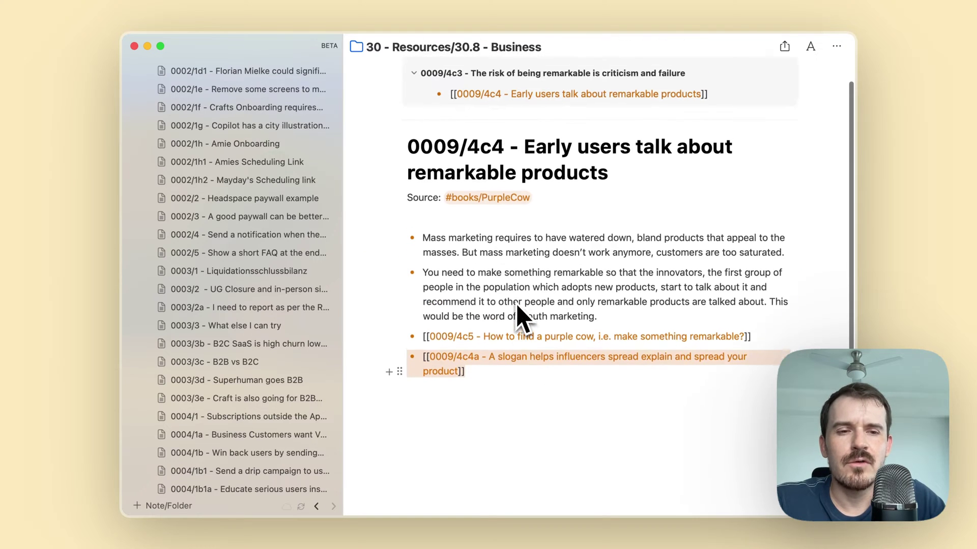
scroll(483, 397, down, 3)
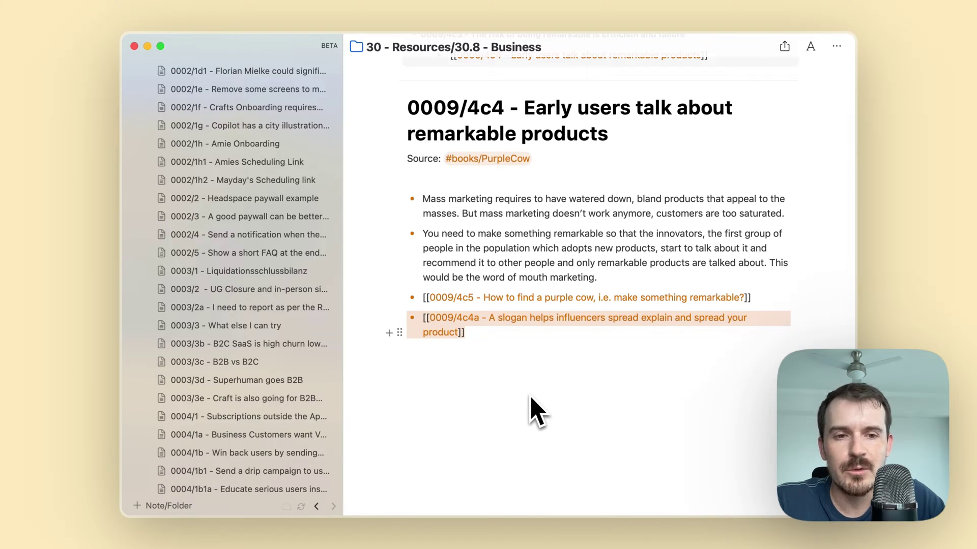
scroll(532, 401, up, 3)
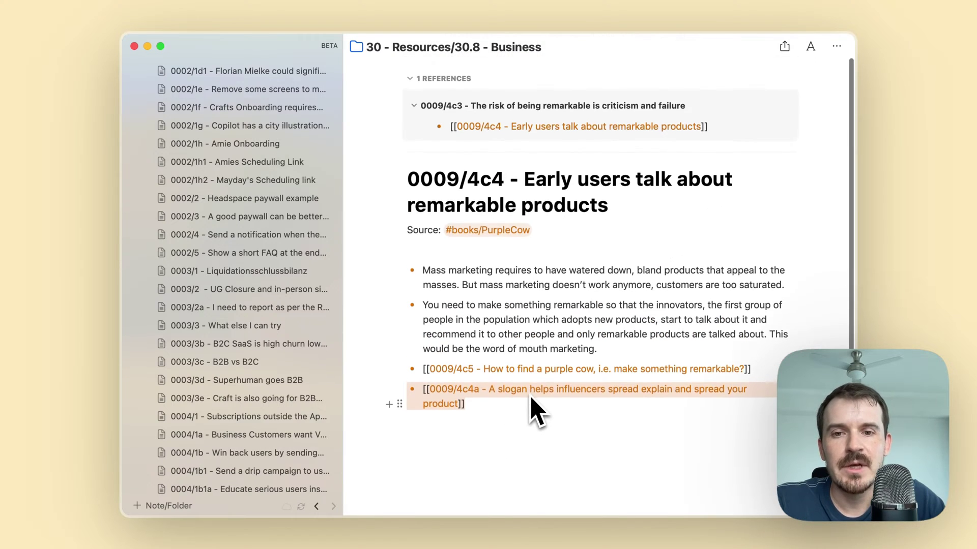
click(536, 369)
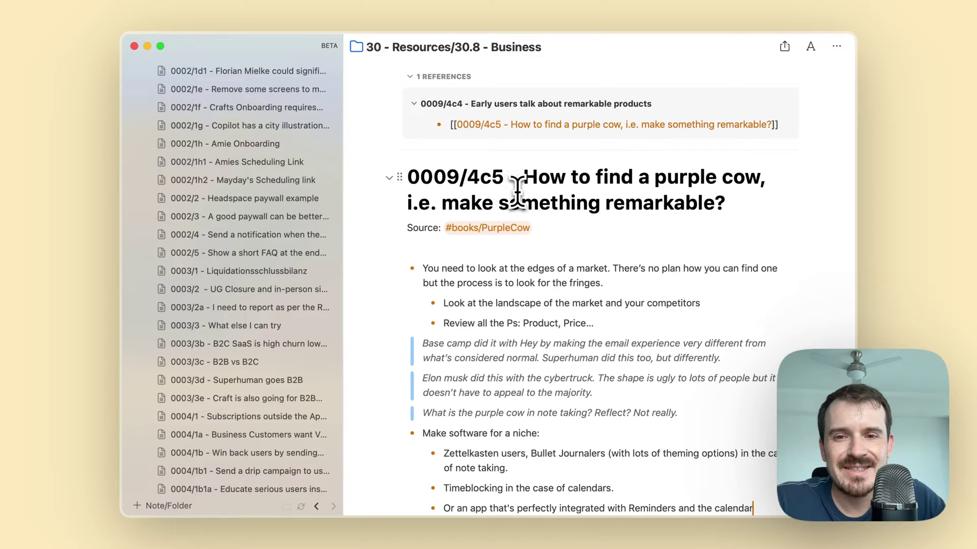
drag(504, 177, 425, 175)
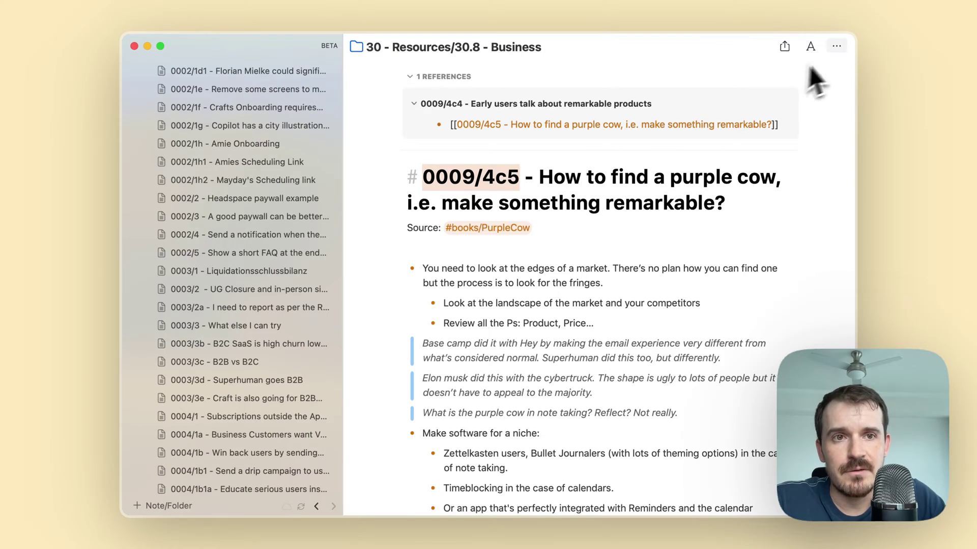
Step: Reveal the note in the sidebar and browse notes 0009/5, 0009/4c4a, 0009/4c3a and 0009/4c4
click(837, 45)
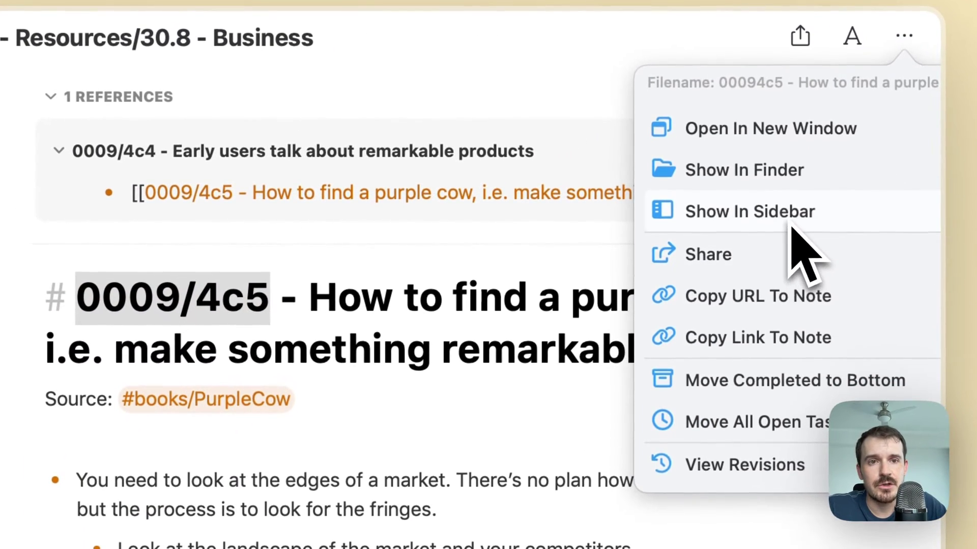
click(788, 235)
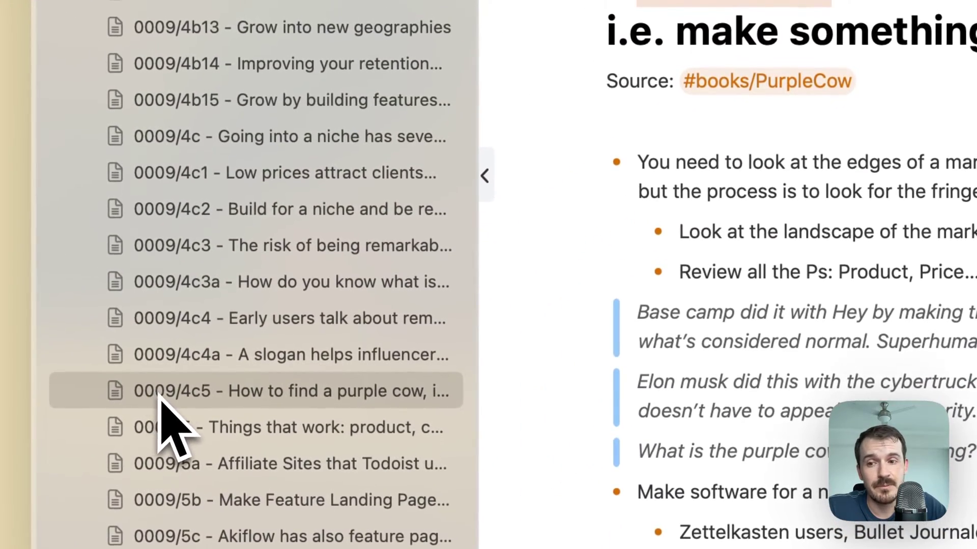
scroll(173, 432, down, 3)
click(319, 262)
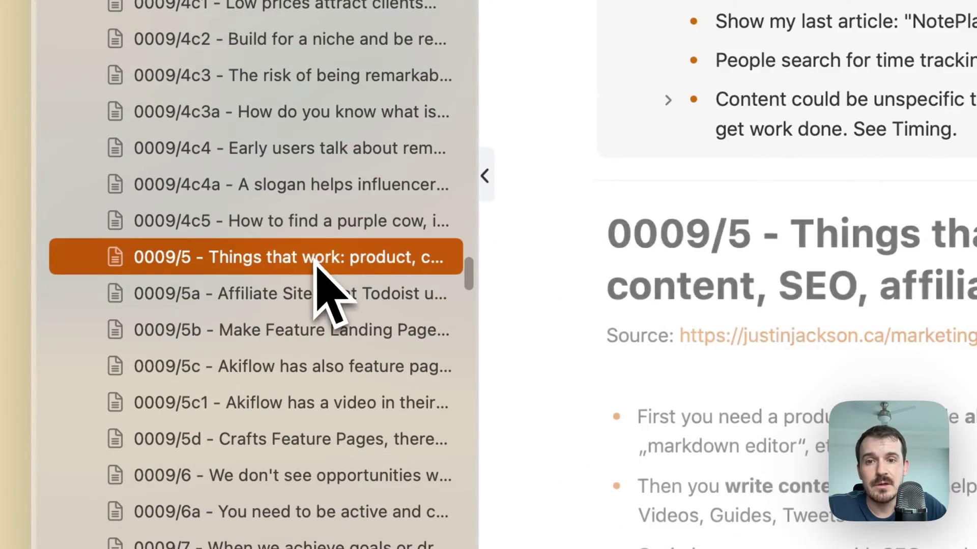
click(322, 232)
click(324, 200)
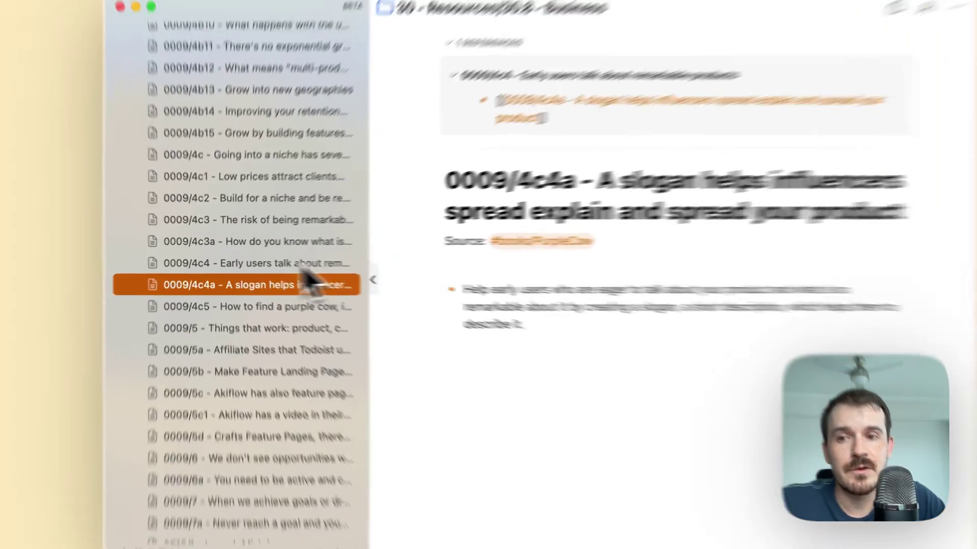
click(220, 264)
click(239, 247)
click(270, 270)
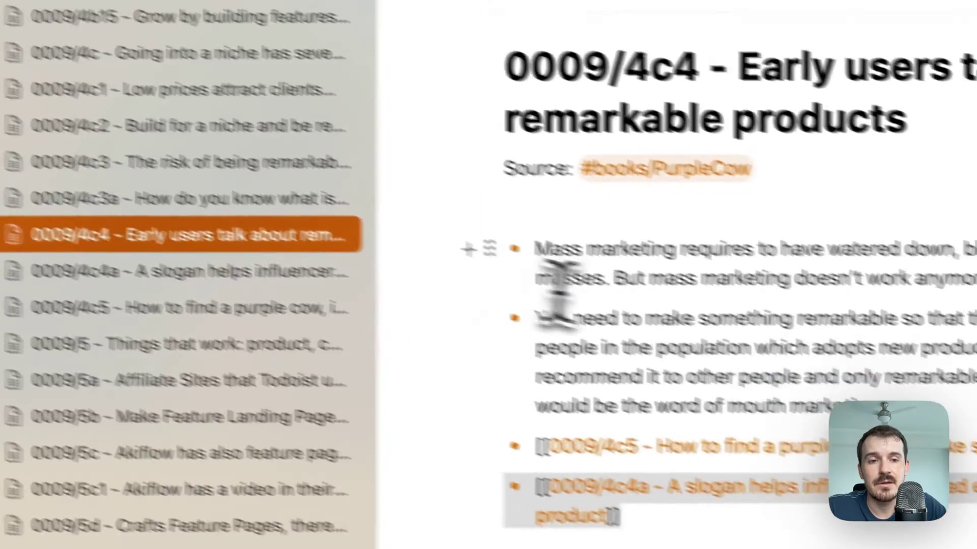
Step: From note 0009/4c4, follow the [[0009/4c4a]] link to the slogan note
click(719, 316)
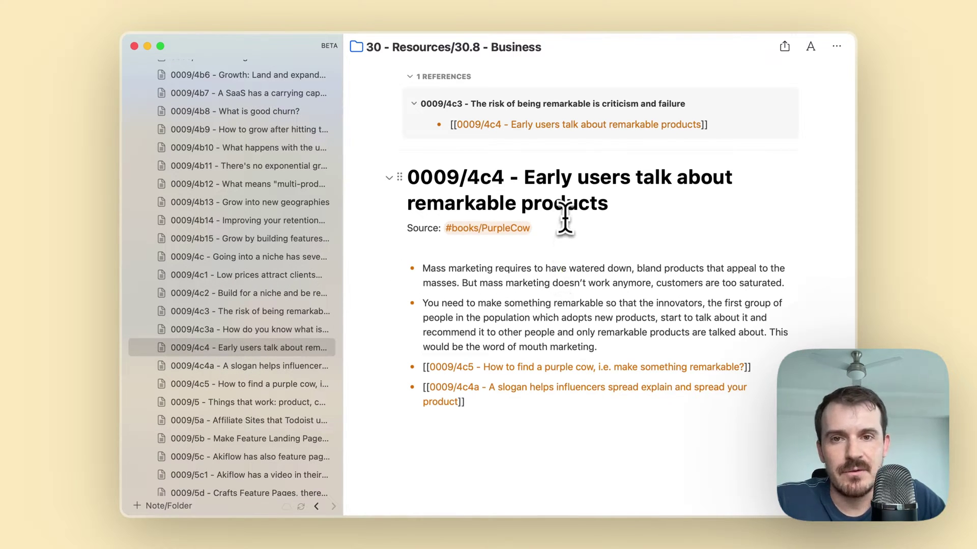
click(561, 268)
click(505, 411)
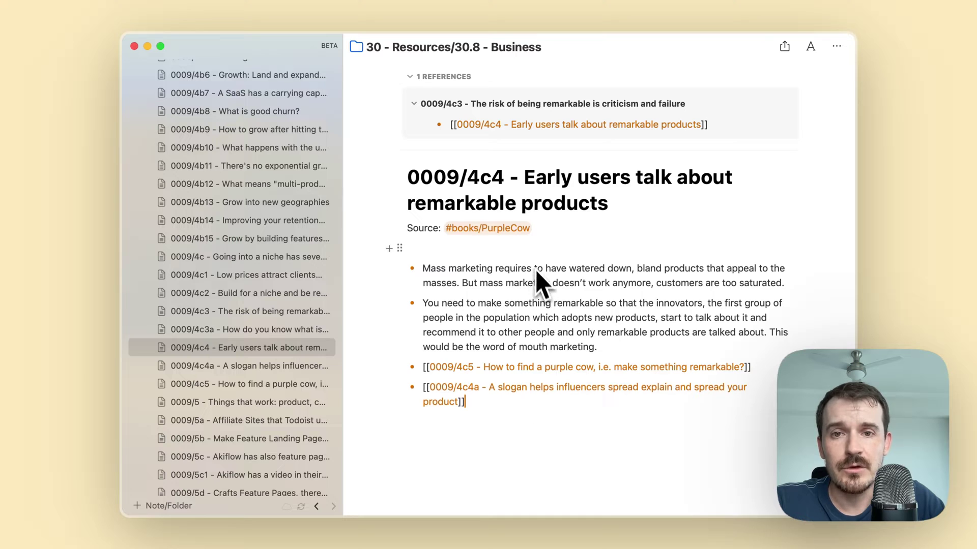
click(532, 387)
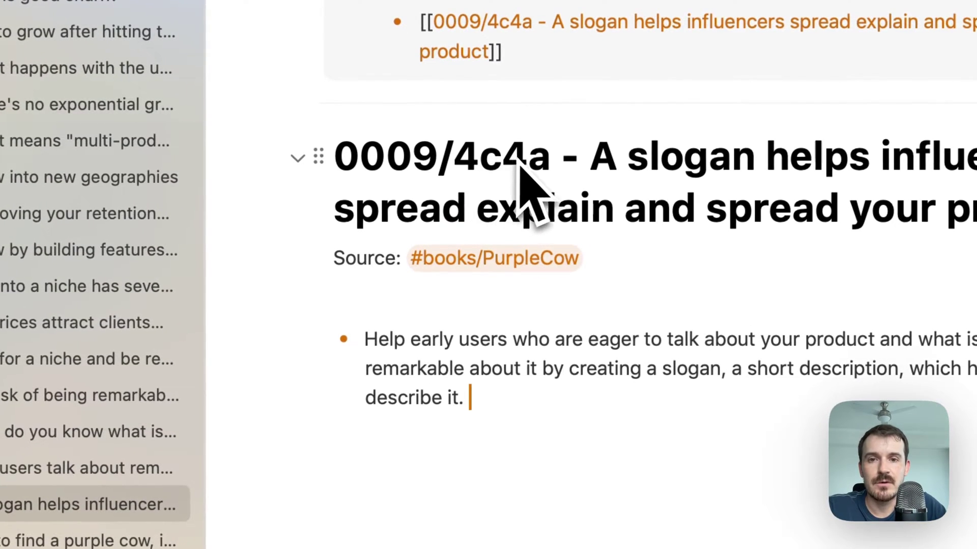
key(Return)
text([[0)
text(009/4c4b)
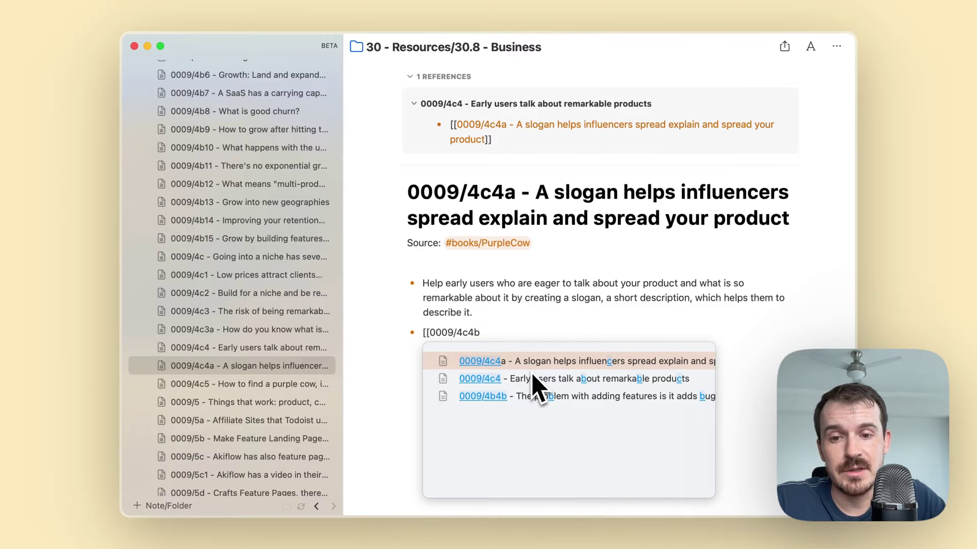
text(- )
text(rest of the )
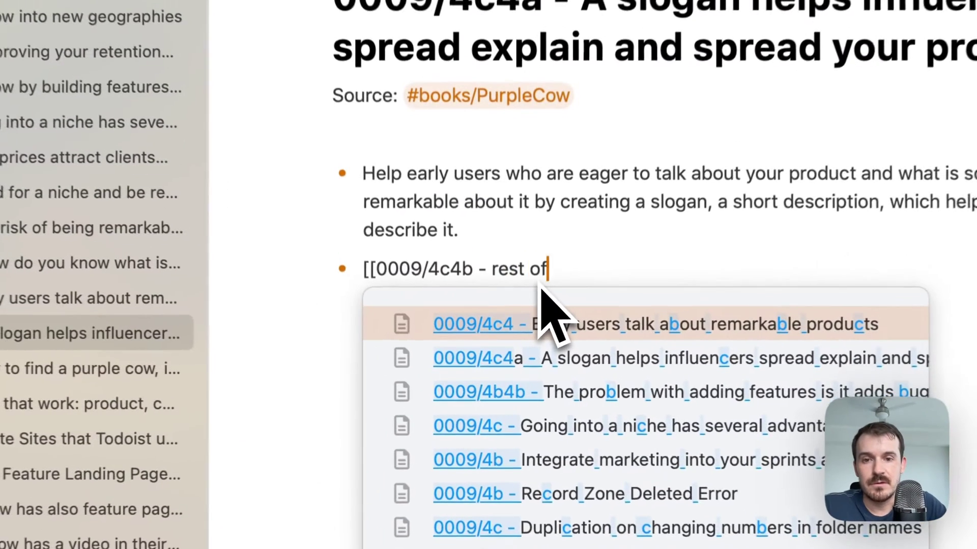
text(name]])
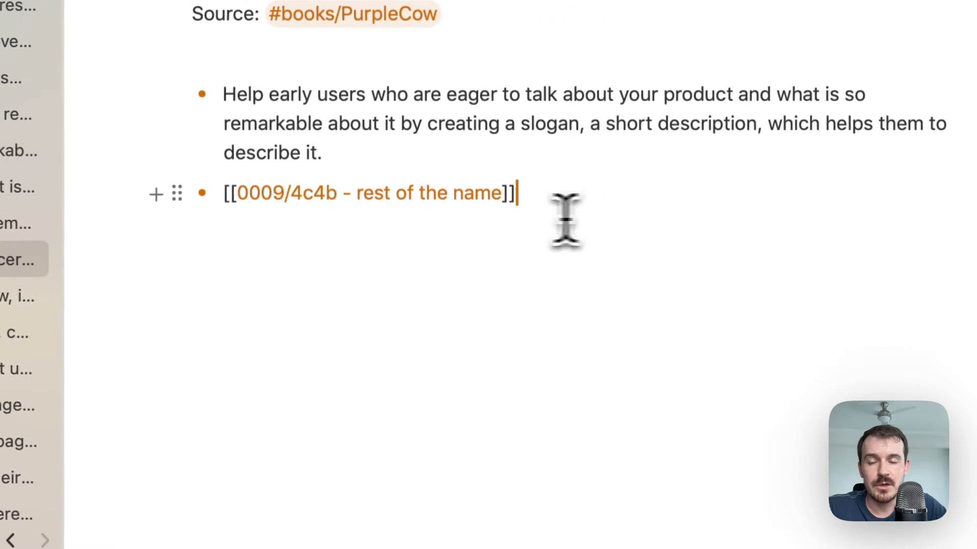
key(Escape)
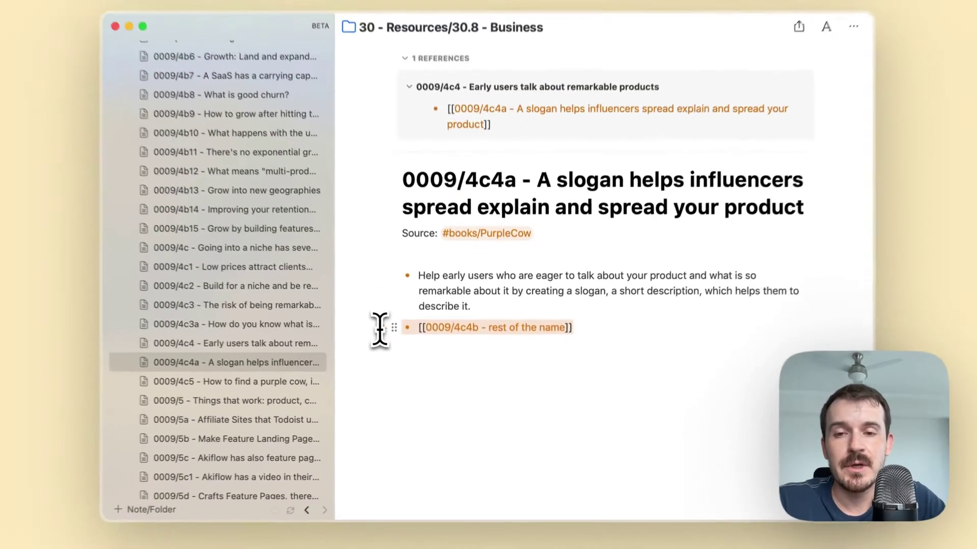
key(BackSpace)
key(BackSpace)
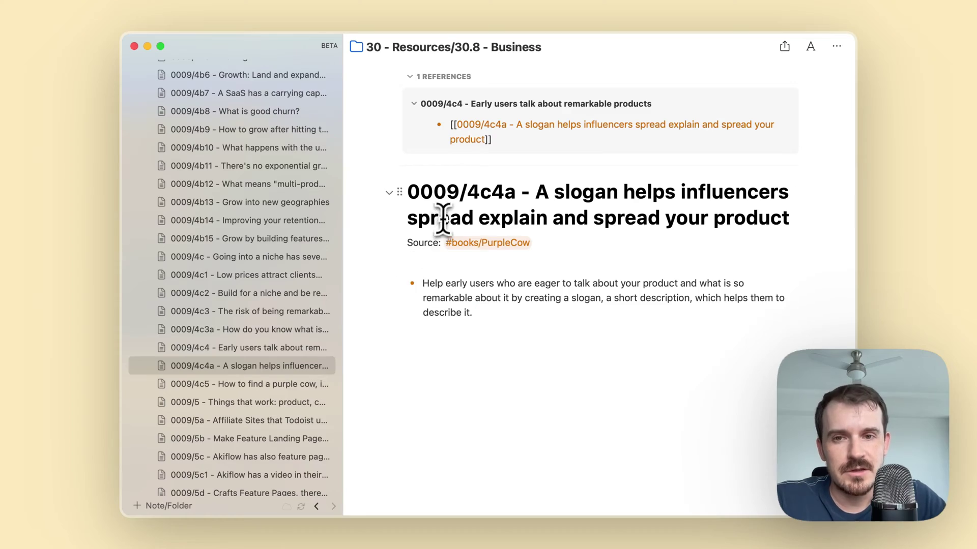
click(439, 193)
drag(373, 146, 575, 147)
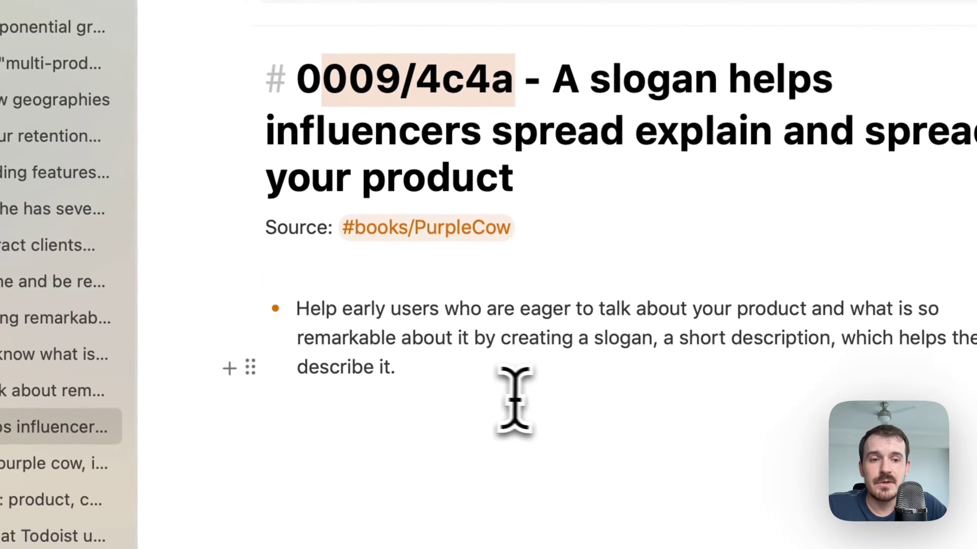
click(532, 402)
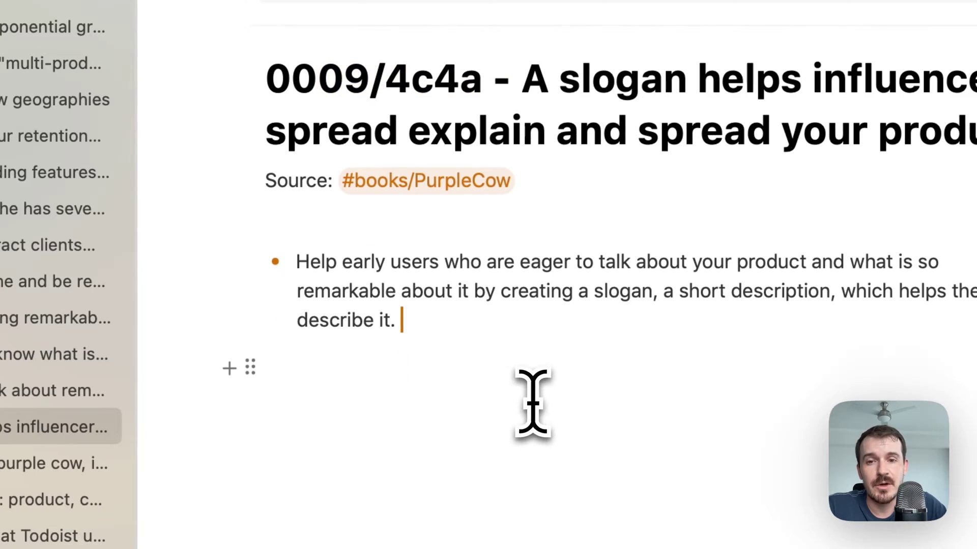
click(516, 84)
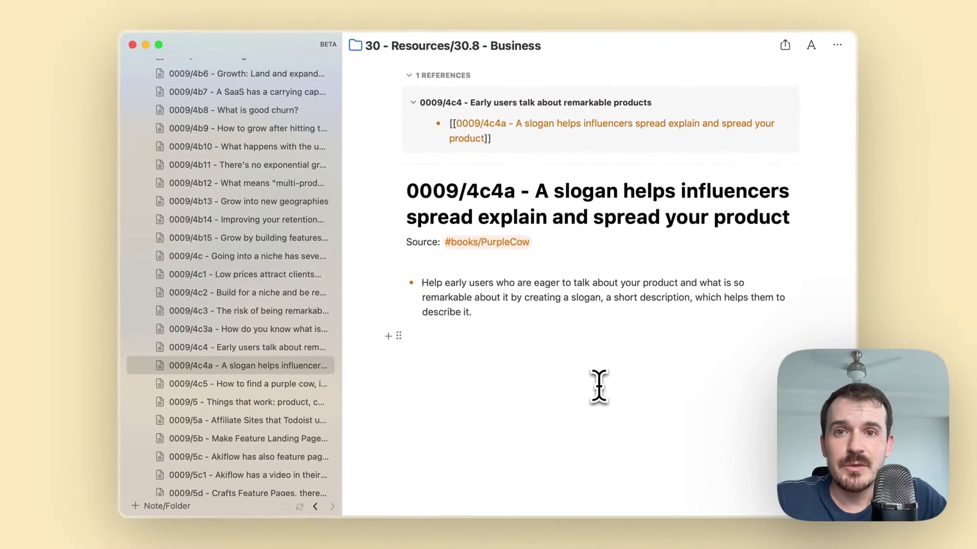
click(598, 387)
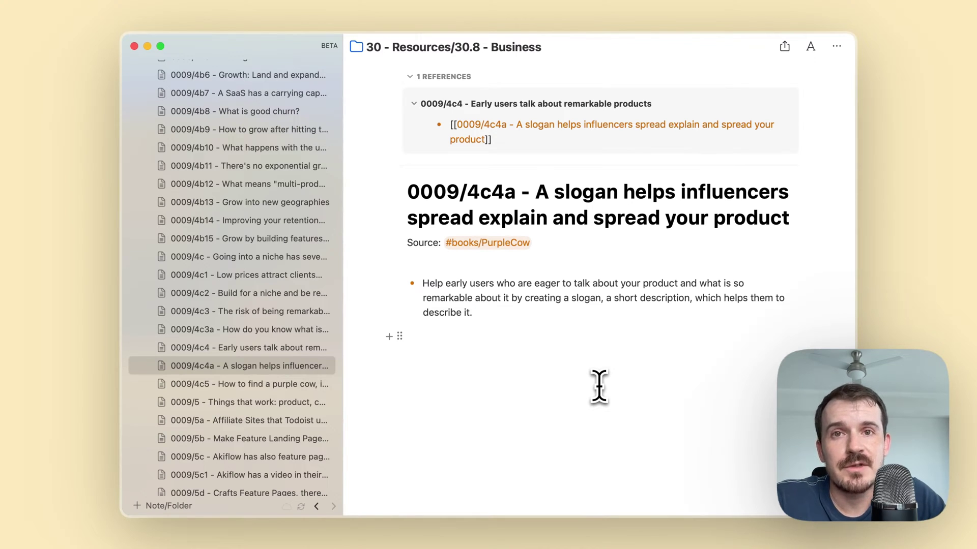